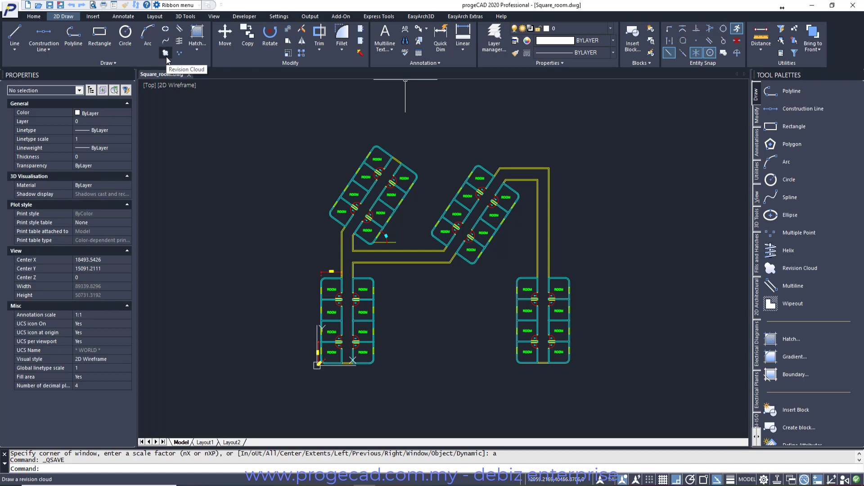
pyautogui.click(68, 469)
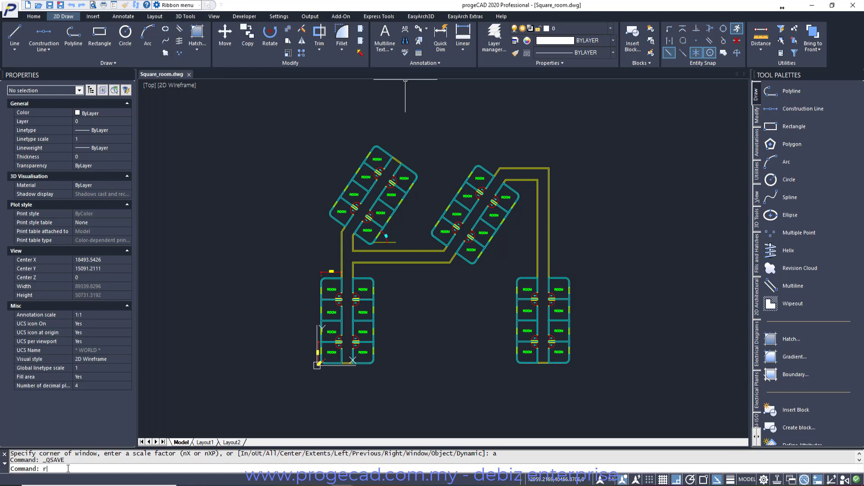
pyautogui.write('REVCLOUD')
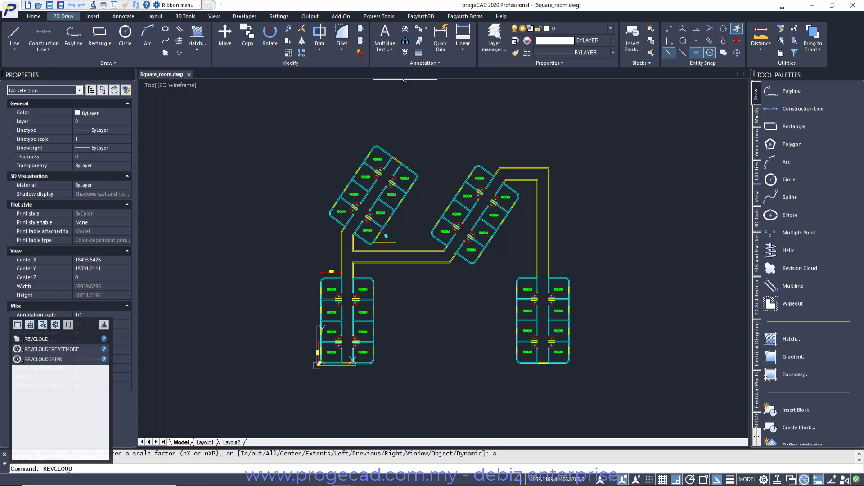
pyautogui.press('Escape')
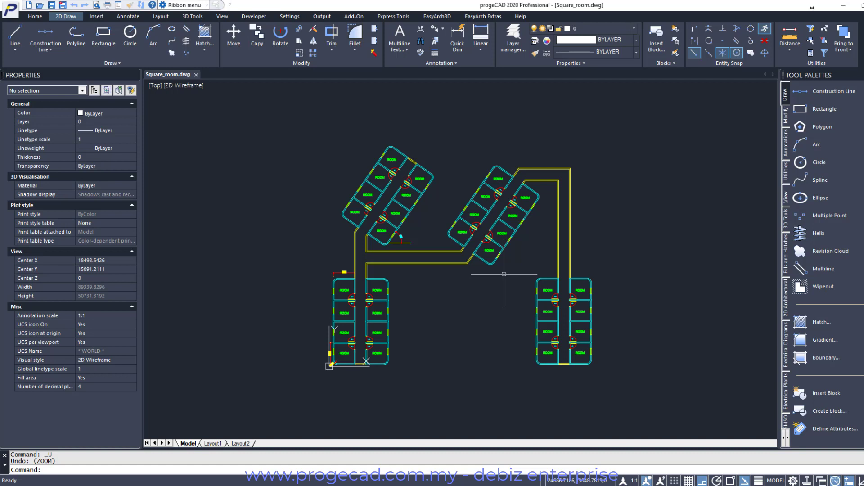
# - Draw a freehand revision cloud with the default arc length around the lower-right block of eight rooms
pyautogui.write('z')
pyautogui.press('Return')
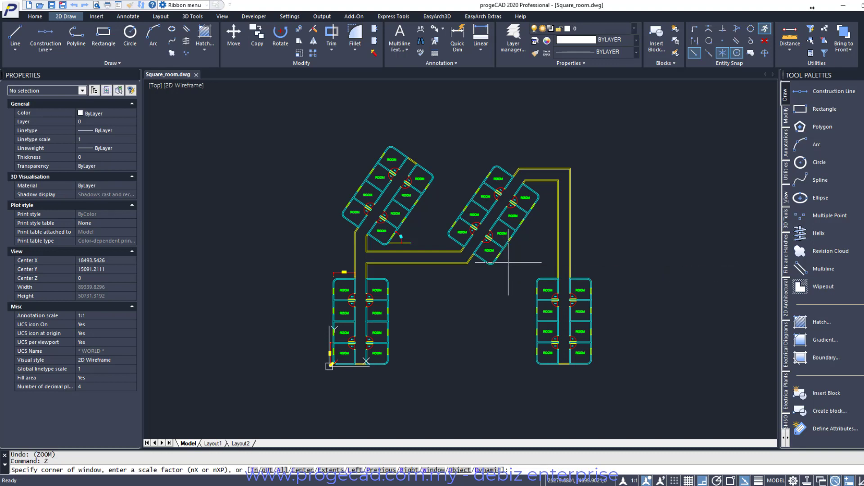
pyautogui.click(509, 262)
pyautogui.click(615, 374)
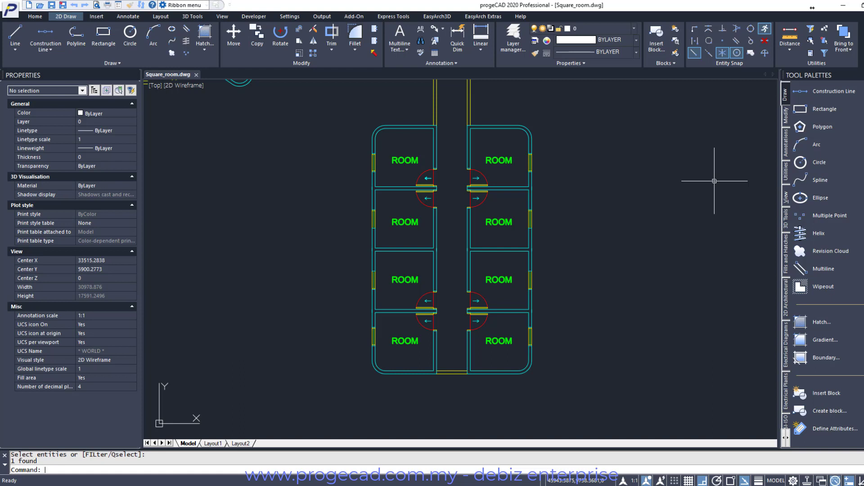
pyautogui.click(825, 250)
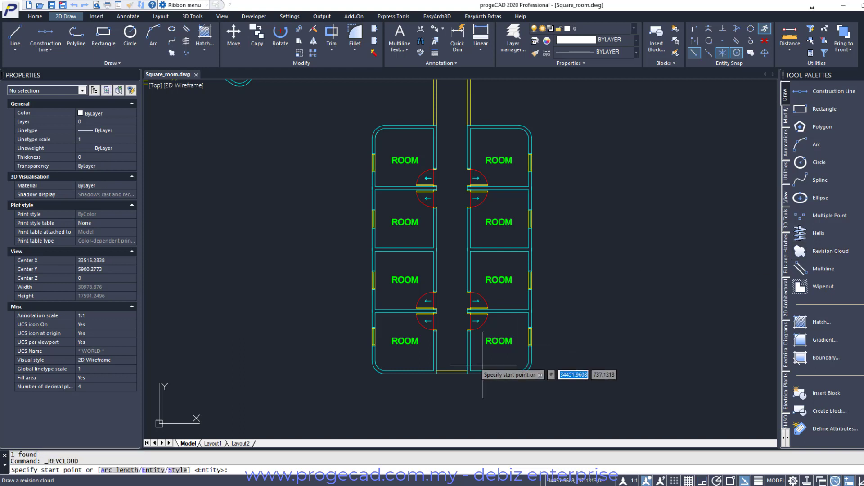
pyautogui.click(379, 393)
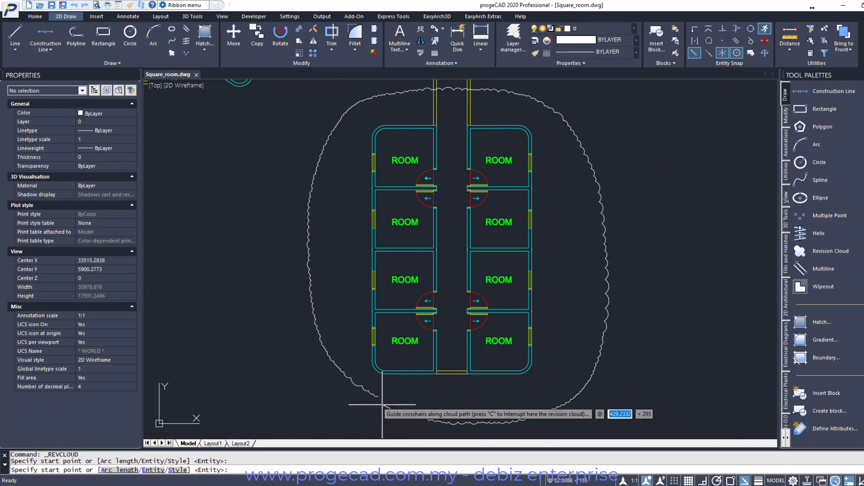
pyautogui.write('c')
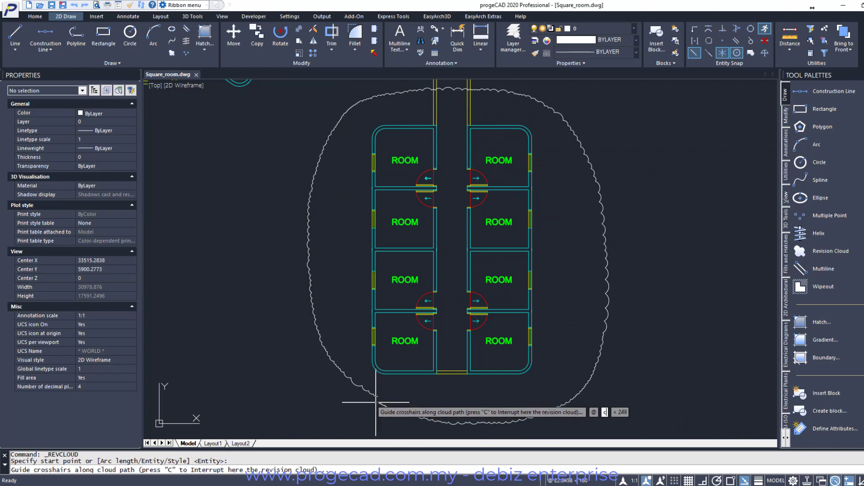
pyautogui.press('Return')
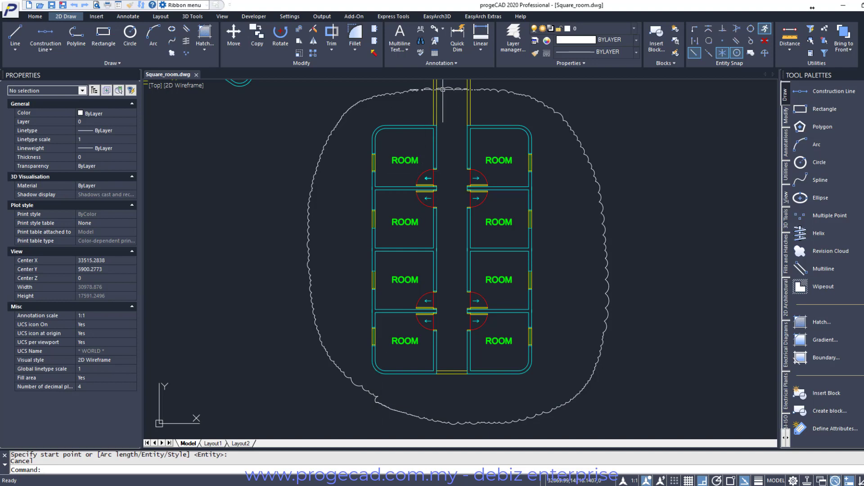
# - Draw a second freehand revision cloud around the lower-right room block, with minimum and maximum arc lengths of 2000
pyautogui.scroll(-2, 583, 234)
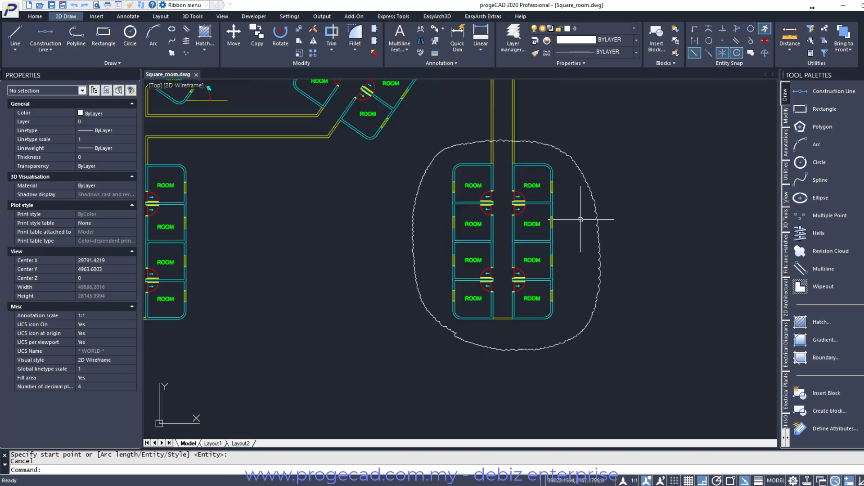
pyautogui.write('z')
pyautogui.press('Return')
pyautogui.click(618, 368)
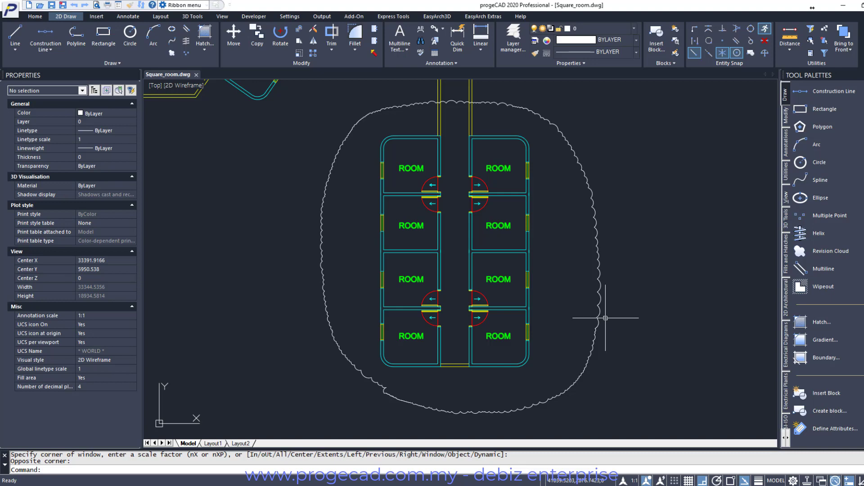
pyautogui.click(830, 251)
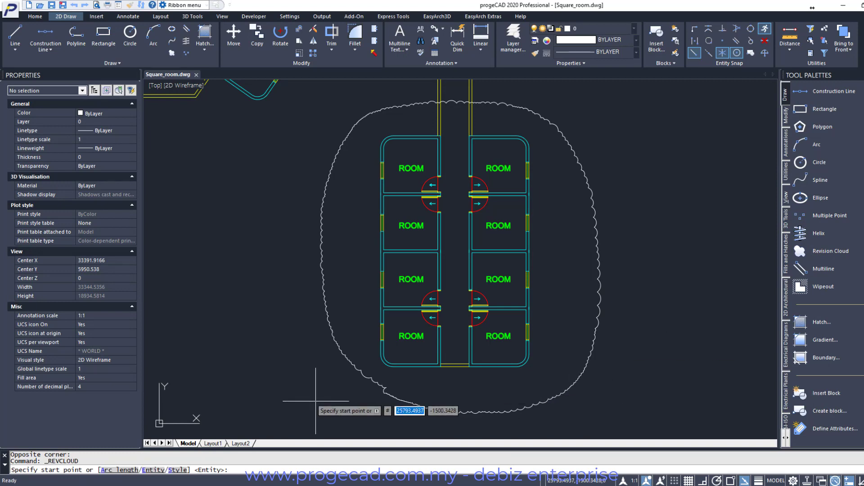
pyautogui.write('a')
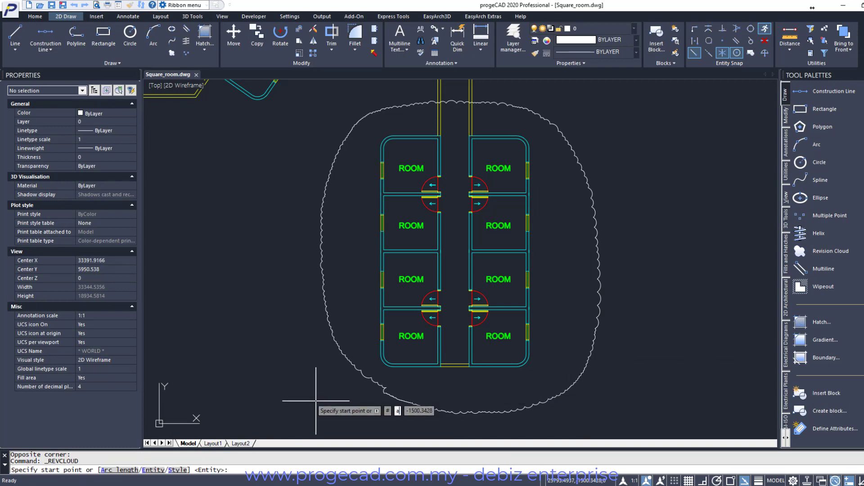
pyautogui.press('Return')
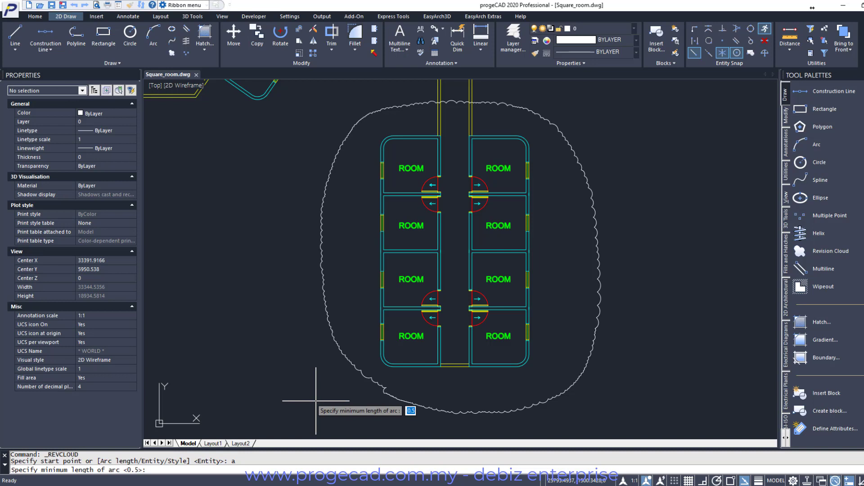
pyautogui.write('2000')
pyautogui.press('Return')
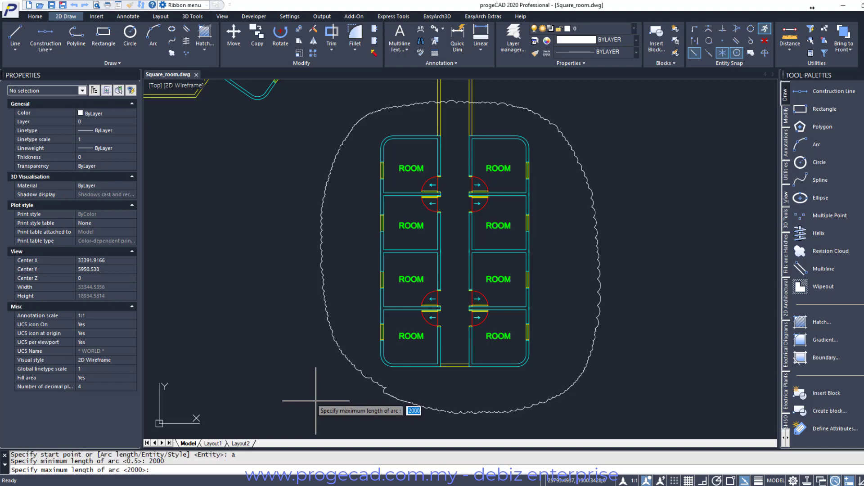
pyautogui.press('Return')
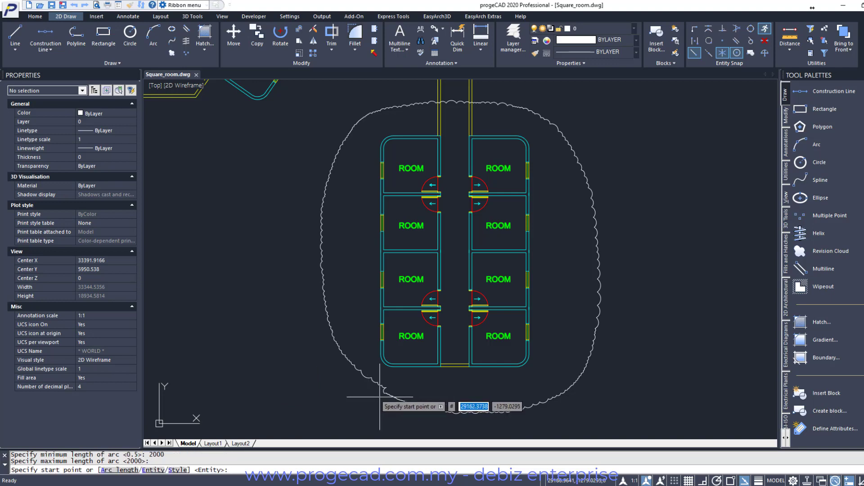
pyautogui.click(364, 392)
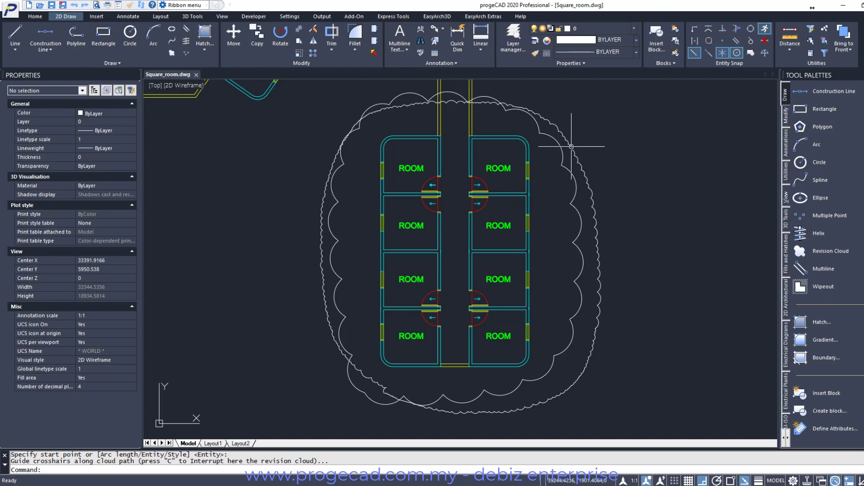
# - Erase the small-arc revision cloud around the lower-right room block
pyautogui.write('e')
pyautogui.press('Return')
pyautogui.click(571, 147)
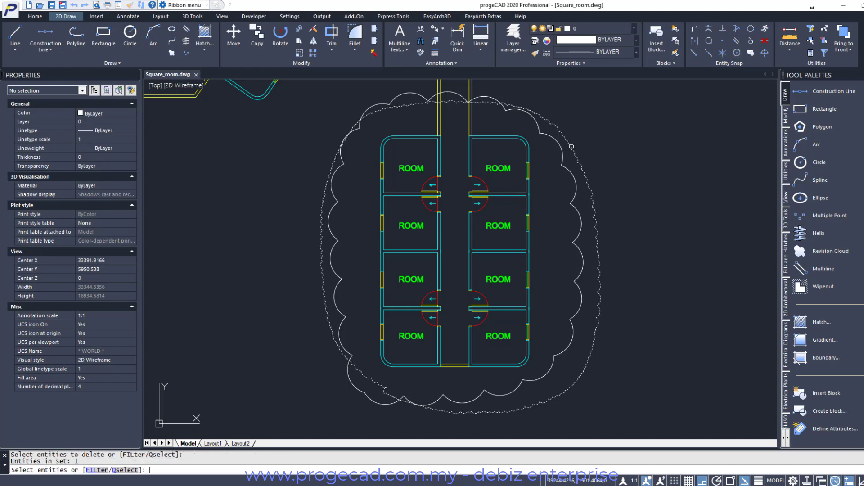
pyautogui.press('Return')
# - Delete the large-arc revision cloud around the lower-right room block
pyautogui.scroll(-2, 580, 218)
pyautogui.write('z')
pyautogui.press('Return')
pyautogui.click(447, 153)
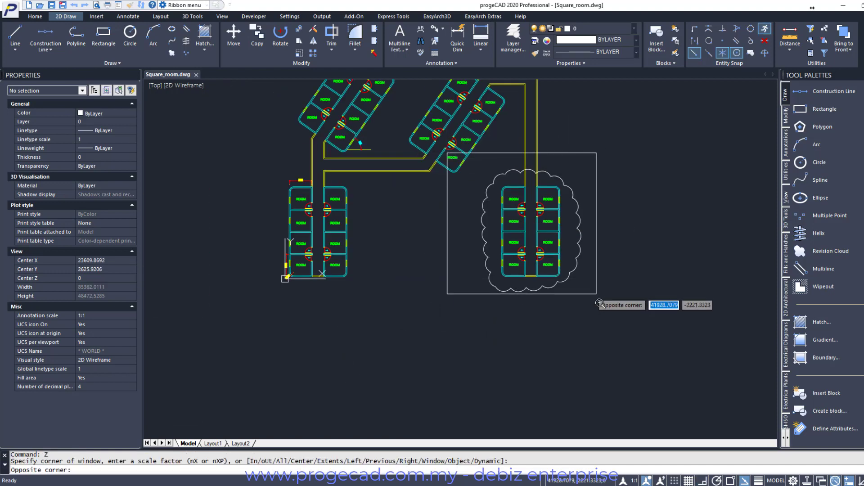
pyautogui.click(603, 313)
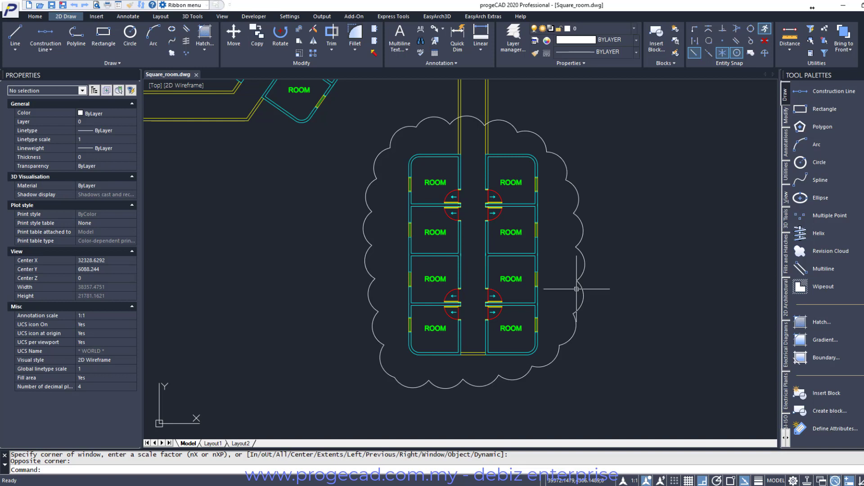
pyautogui.click(806, 256)
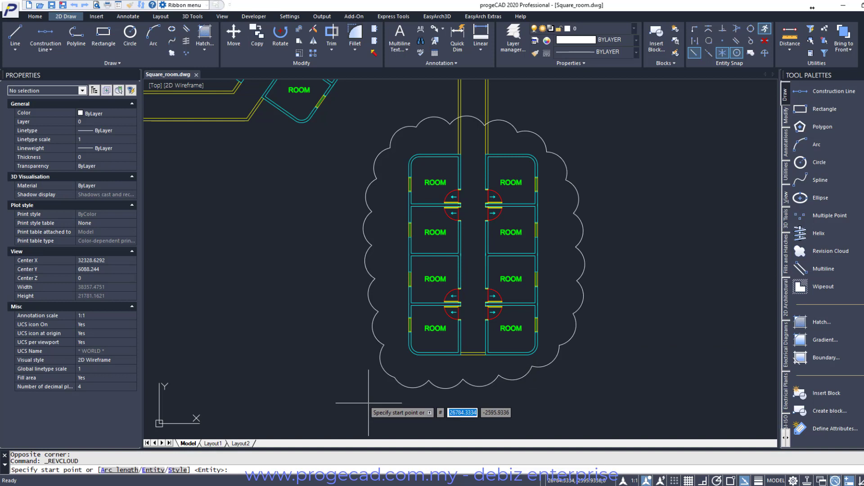
pyautogui.press('Escape')
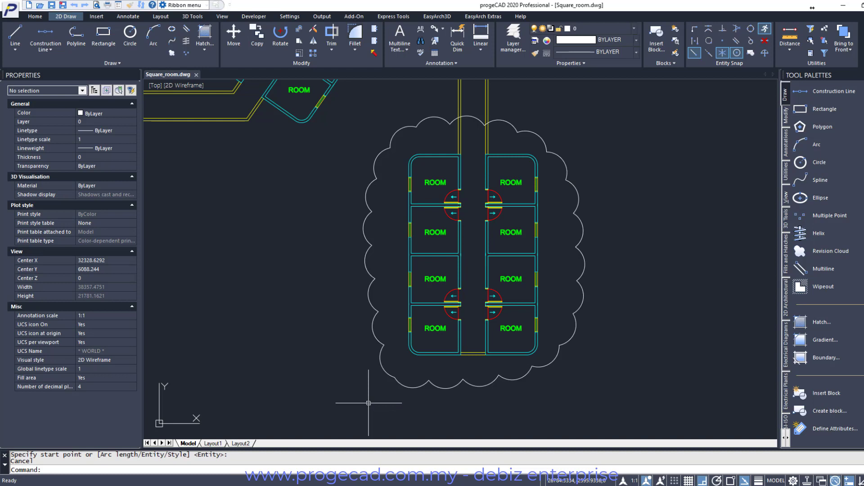
pyautogui.click(374, 328)
pyautogui.press('Delete')
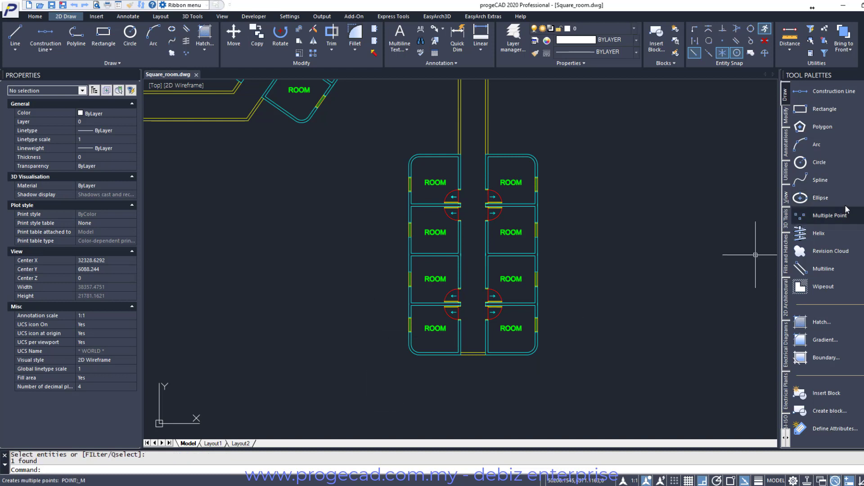
# - Draw a rectangle enclosing the lower-right room block with a margin on all sides
pyautogui.click(820, 115)
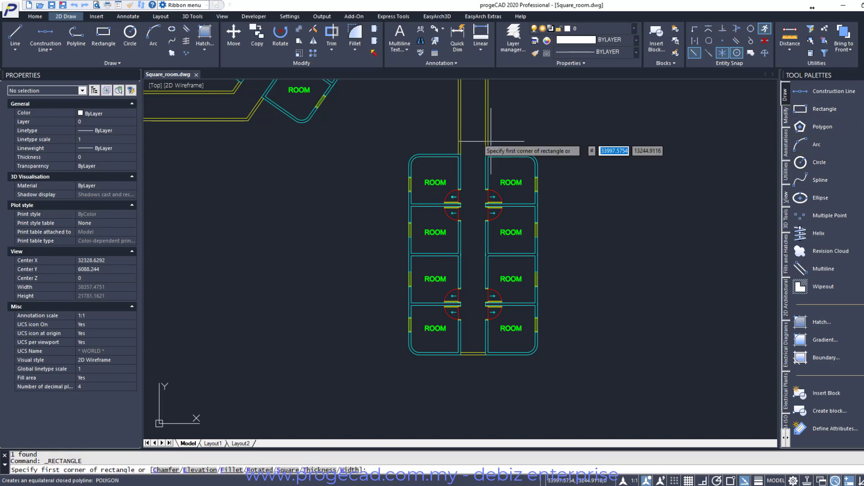
pyautogui.click(381, 127)
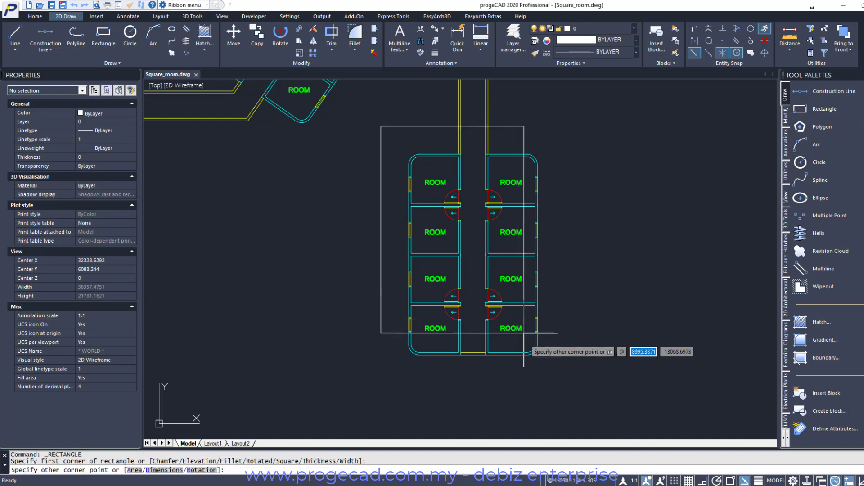
pyautogui.click(562, 388)
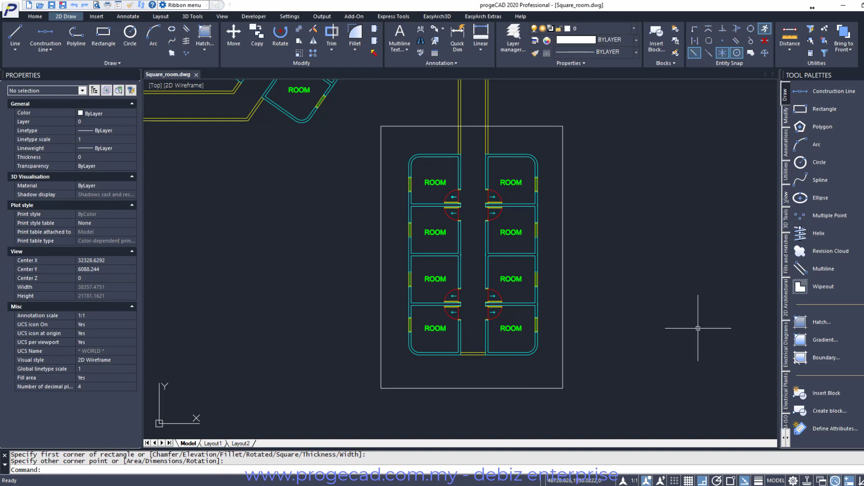
# - Try converting the rectangle around the room block into a revision cloud with reversed arc direction, and undo the conversion
pyautogui.click(847, 257)
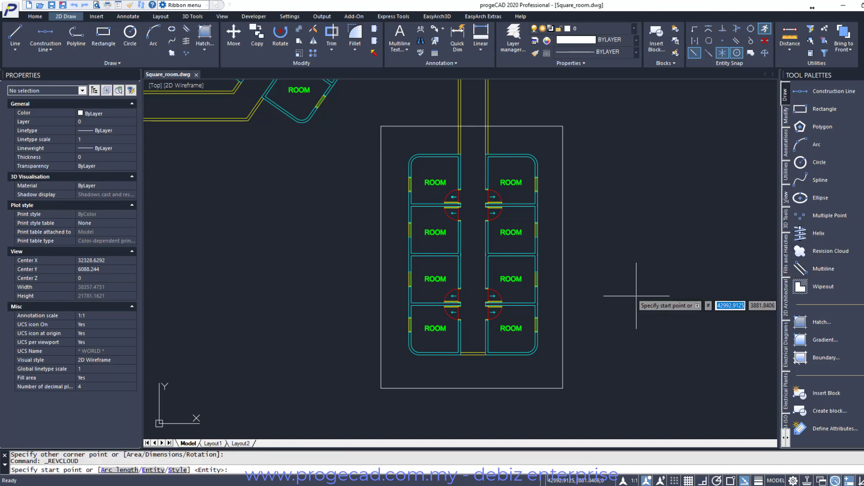
pyautogui.write('e')
pyautogui.press('Return')
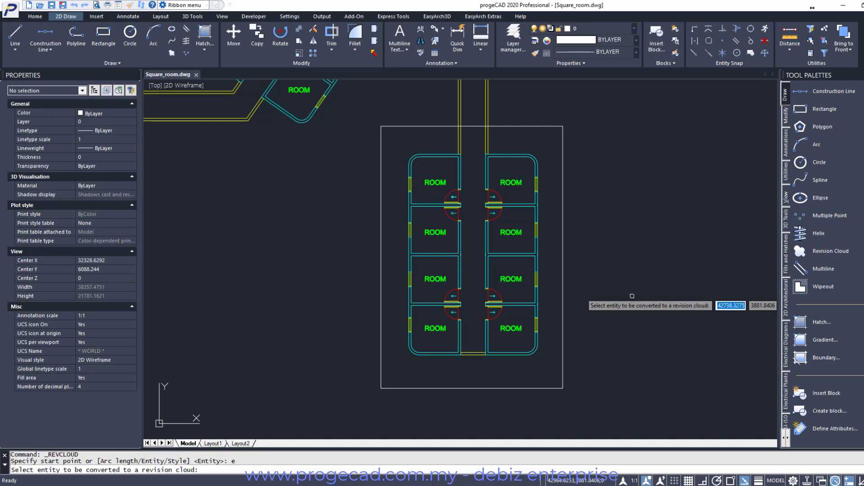
pyautogui.click(562, 293)
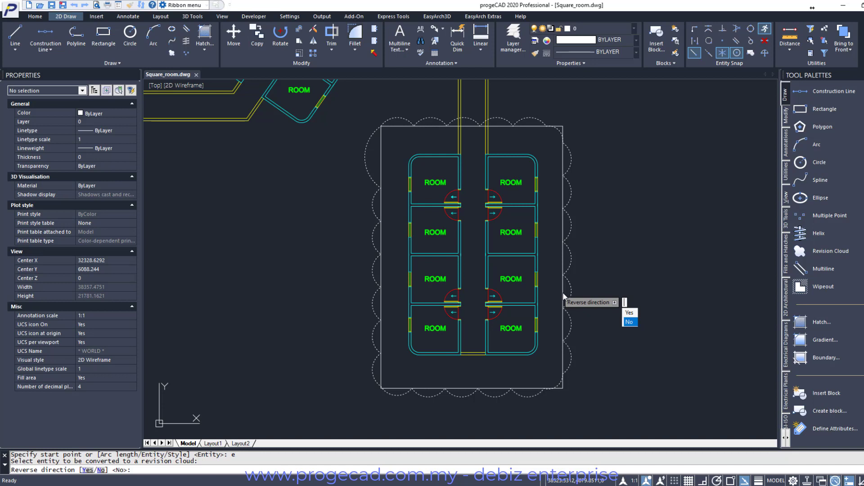
pyautogui.write('Y')
pyautogui.press('Return')
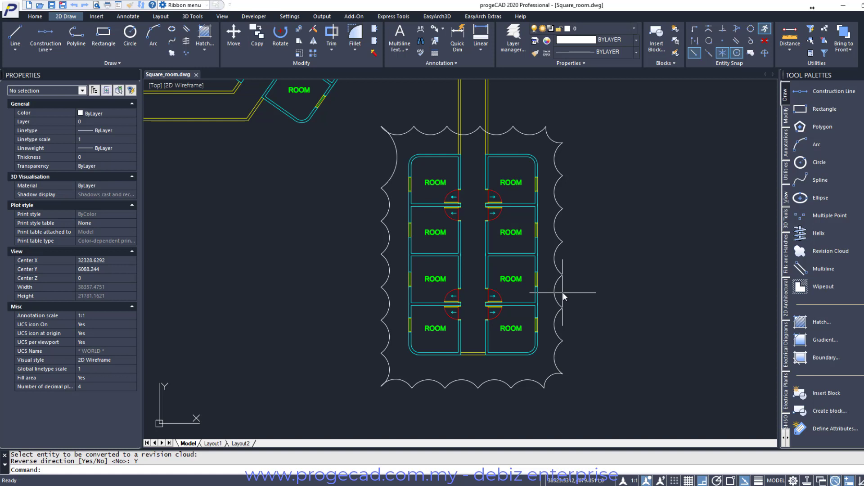
pyautogui.hotkey('ctrl', 'z')
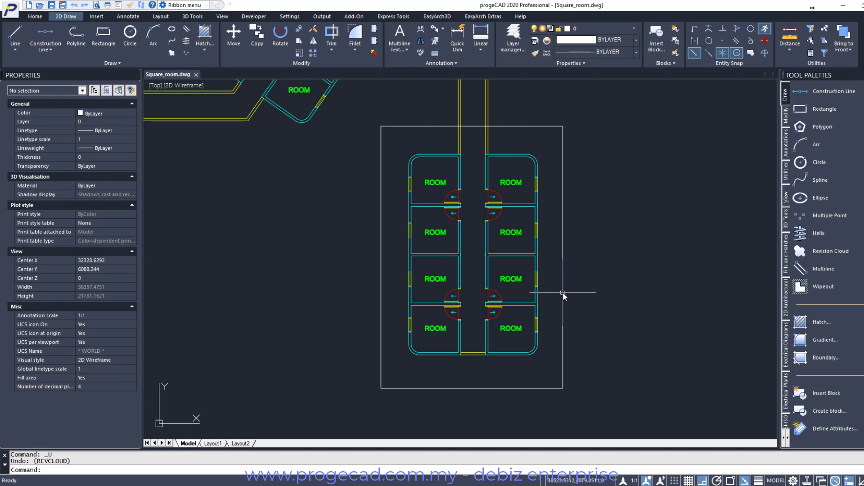
# - Convert the rectangle around the room block into a revision cloud without reversing its direction, and delete that cloud
pyautogui.click(810, 251)
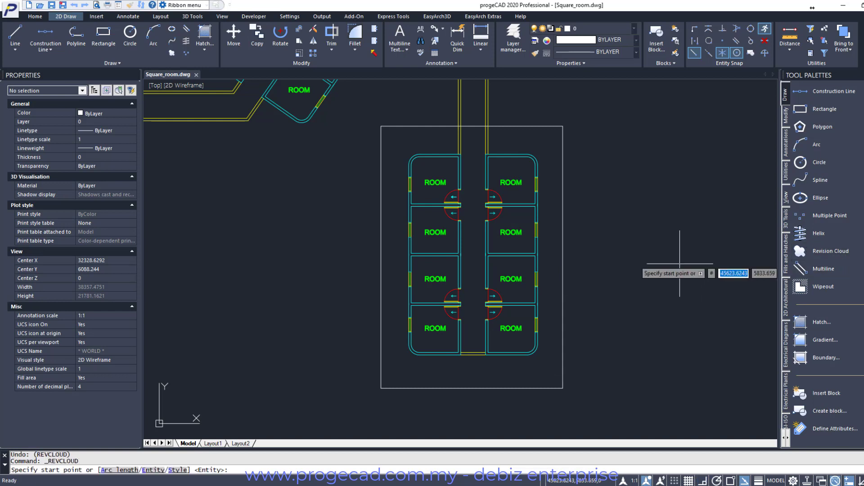
pyautogui.write('e')
pyautogui.press('Return')
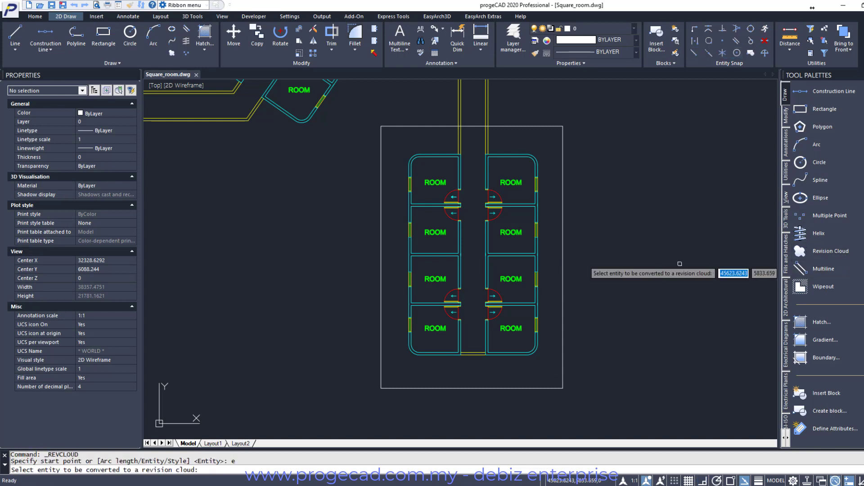
pyautogui.click(564, 265)
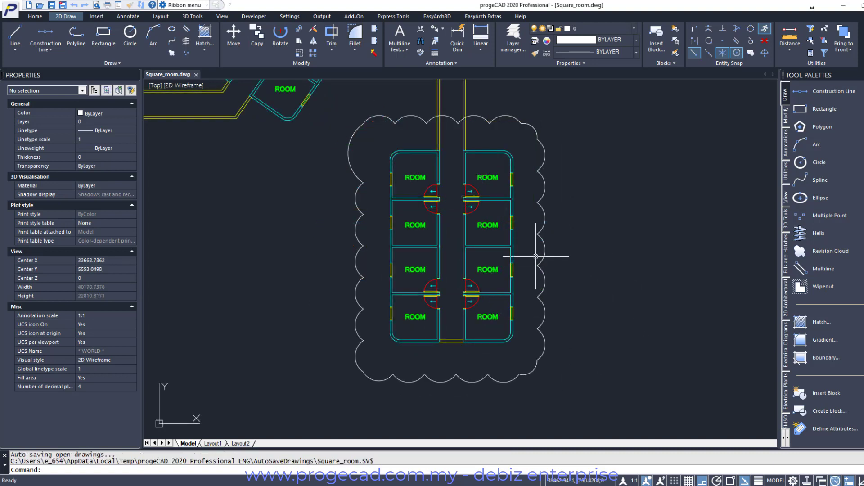
pyautogui.click(545, 231)
pyautogui.press('Delete')
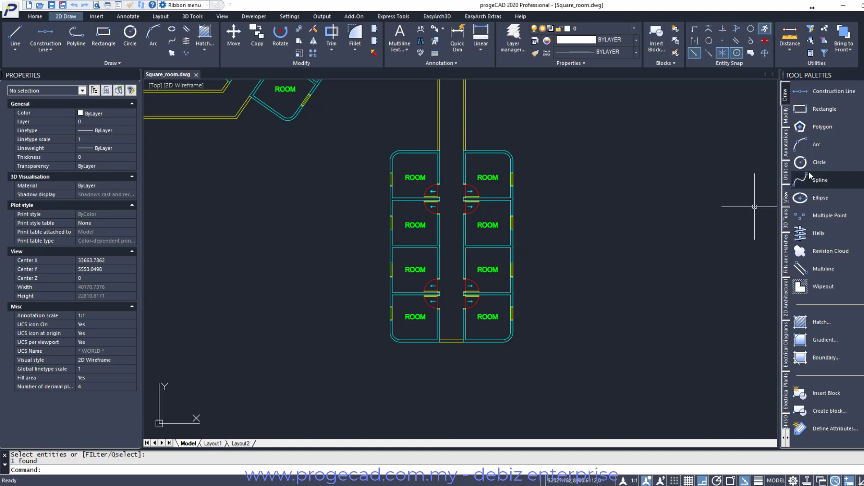
# - Draw a circle with a radius of about 9035 units around the lower-right room block
pyautogui.click(819, 162)
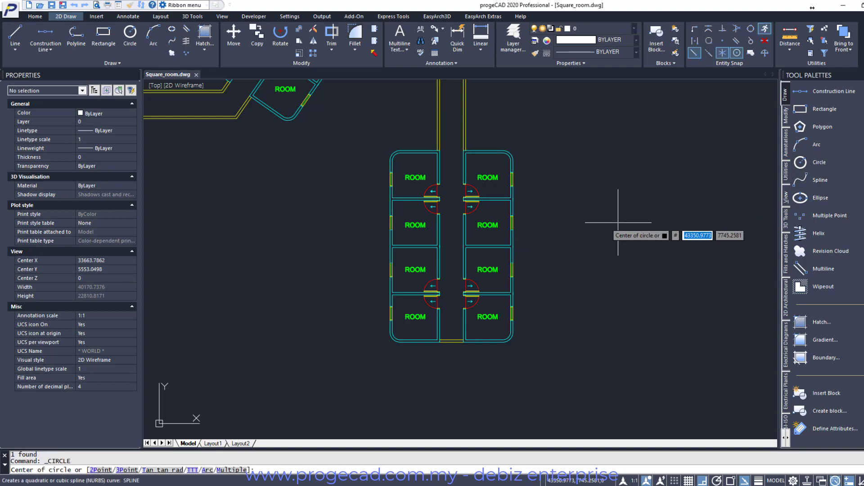
pyautogui.click(449, 236)
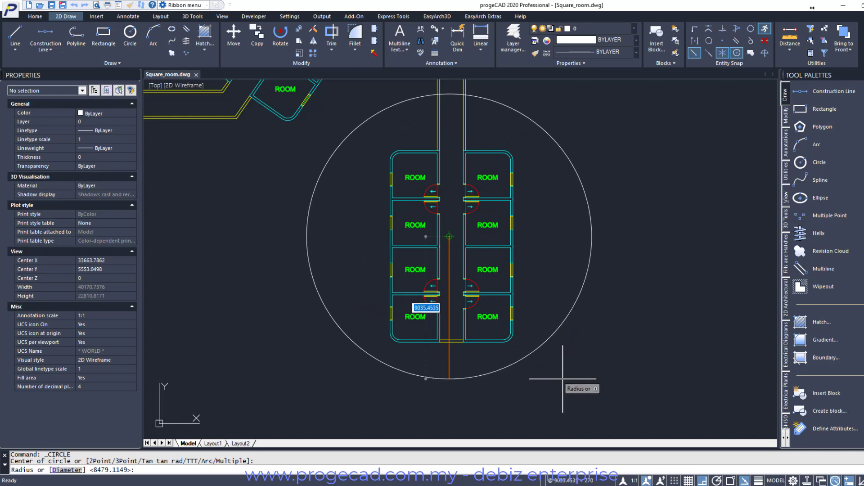
pyautogui.click(567, 319)
# - Move the circle slightly right and down with ortho mode off so that it encloses the lower-right room block evenly
pyautogui.write('m')
pyautogui.press('Return')
pyautogui.click(567, 318)
pyautogui.press('Return')
pyautogui.click(604, 338)
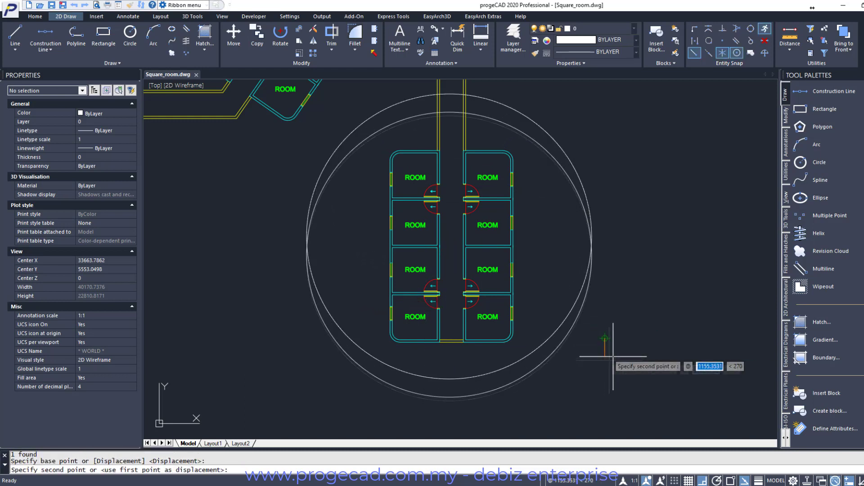
pyautogui.press('F8')
pyautogui.click(618, 355)
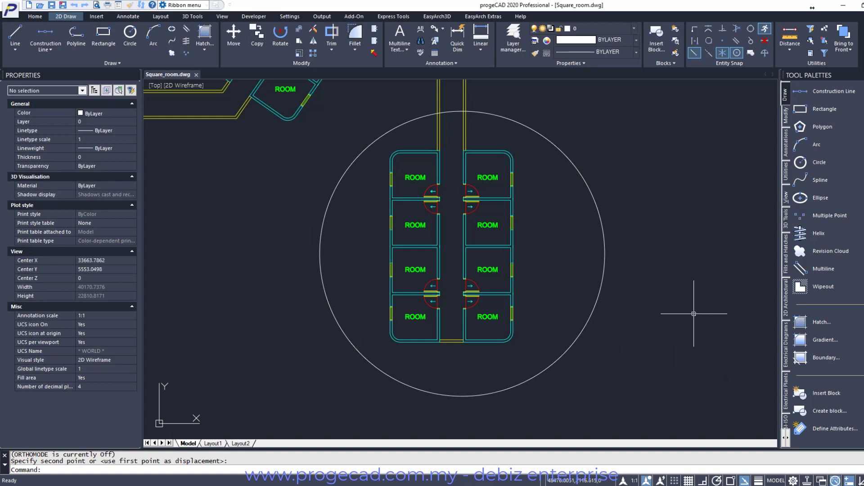
# - Convert the circle around the room block into a revision cloud without reversing its direction, and delete that cloud
pyautogui.click(835, 253)
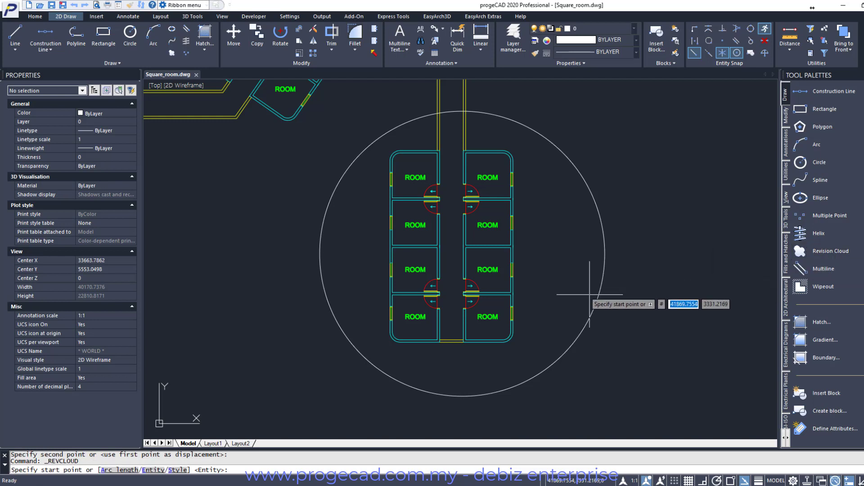
pyautogui.write('e')
pyautogui.press('Return')
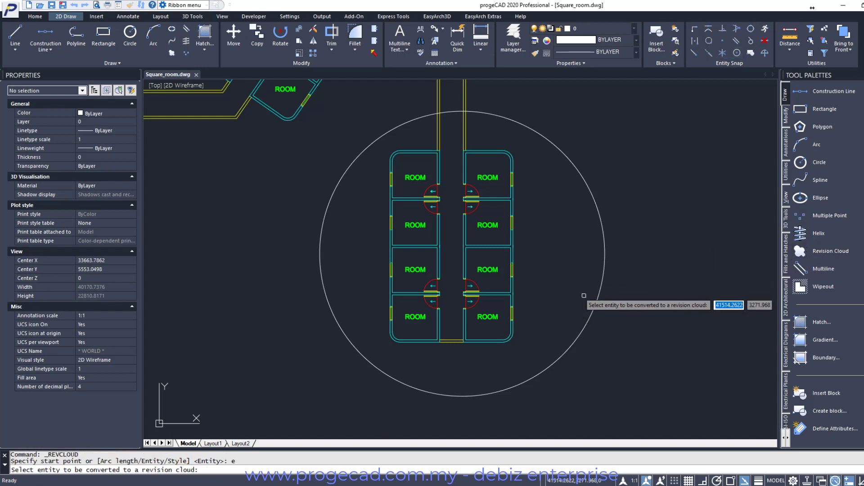
pyautogui.click(572, 344)
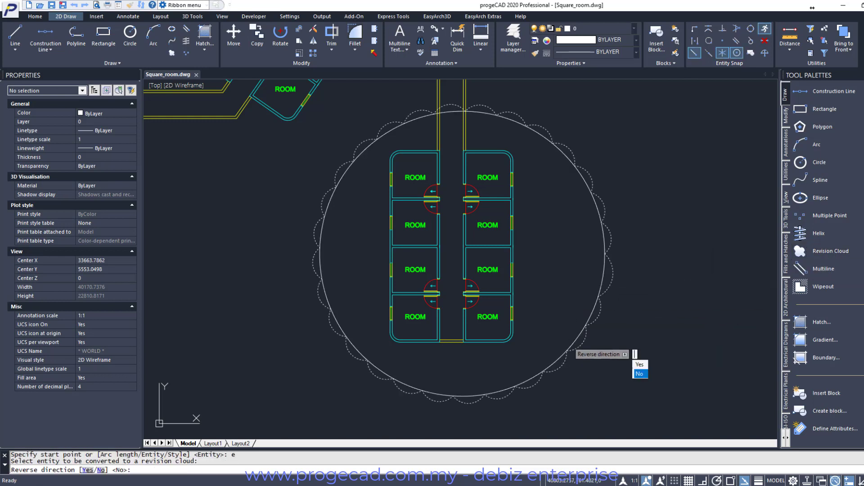
pyautogui.write('N')
pyautogui.press('Return')
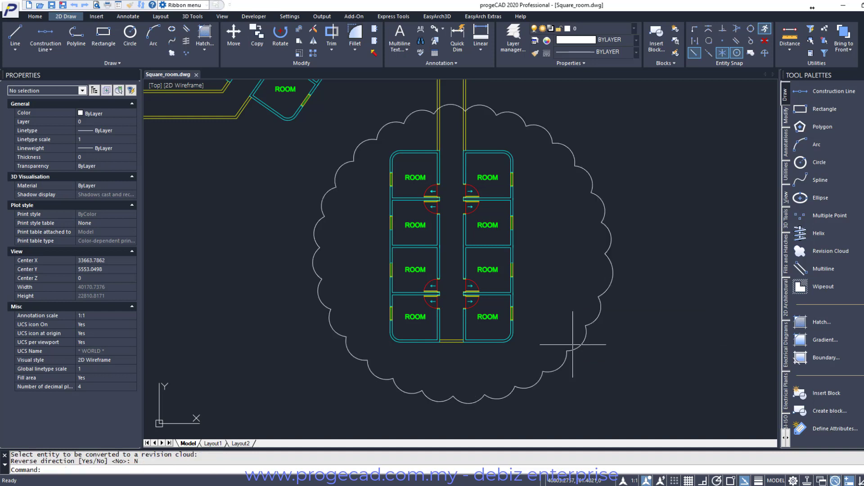
pyautogui.scroll(-3, 571, 345)
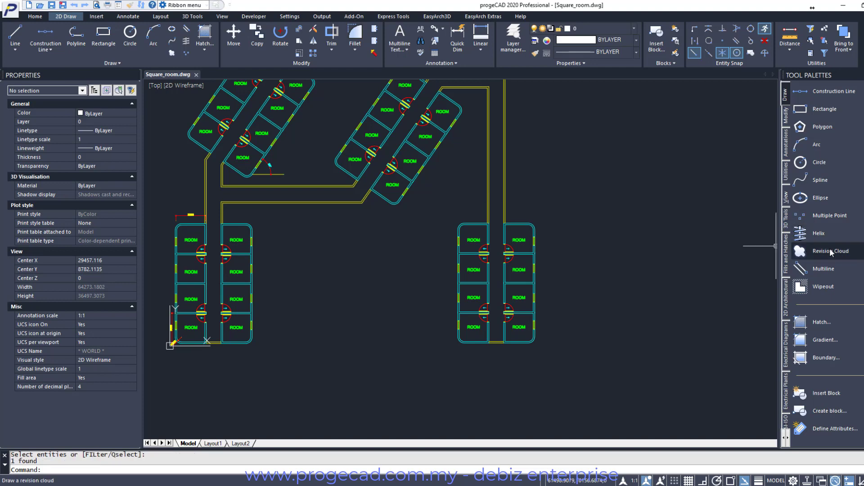
# - Draw a new circle with a radius of about 9009 units, centred in the corridor of the lower-right room block
pyautogui.click(831, 252)
pyautogui.press('Escape')
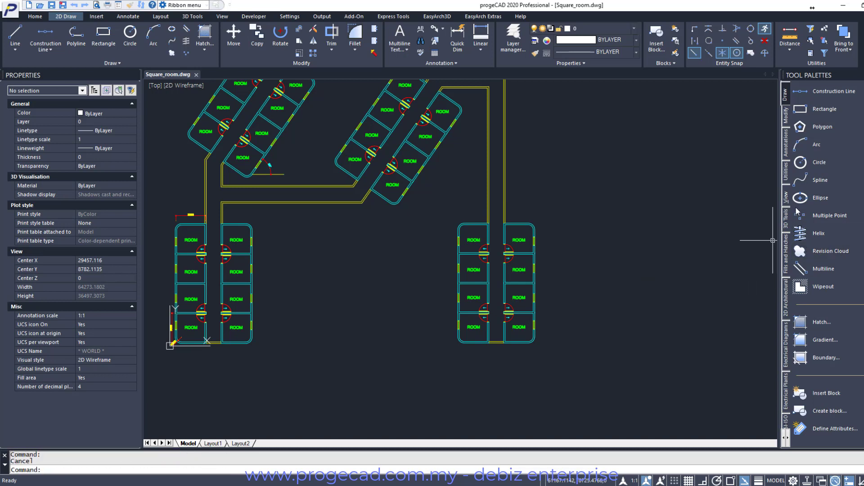
pyautogui.click(816, 162)
pyautogui.click(494, 276)
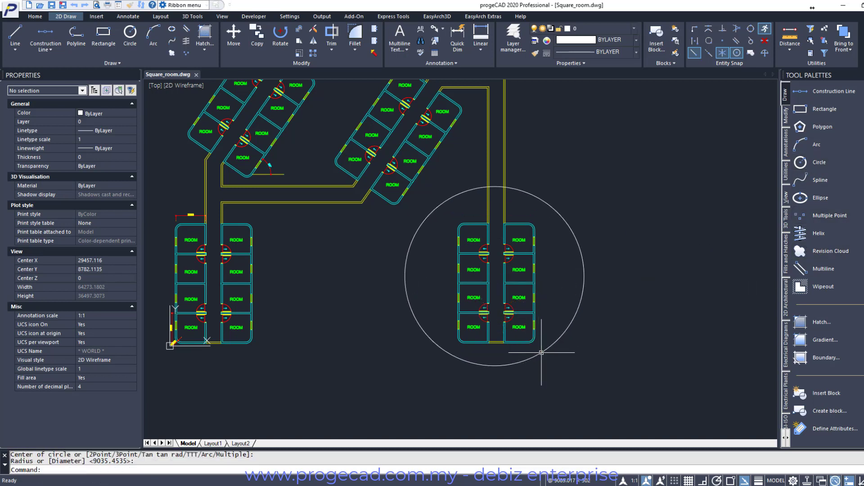
# - Move the new circle slightly right and down to centre it around the lower-right room block
pyautogui.click(557, 341)
pyautogui.write('M')
pyautogui.press('Return')
pyautogui.click(557, 342)
pyautogui.press('Return')
pyautogui.click(563, 351)
pyautogui.click(570, 359)
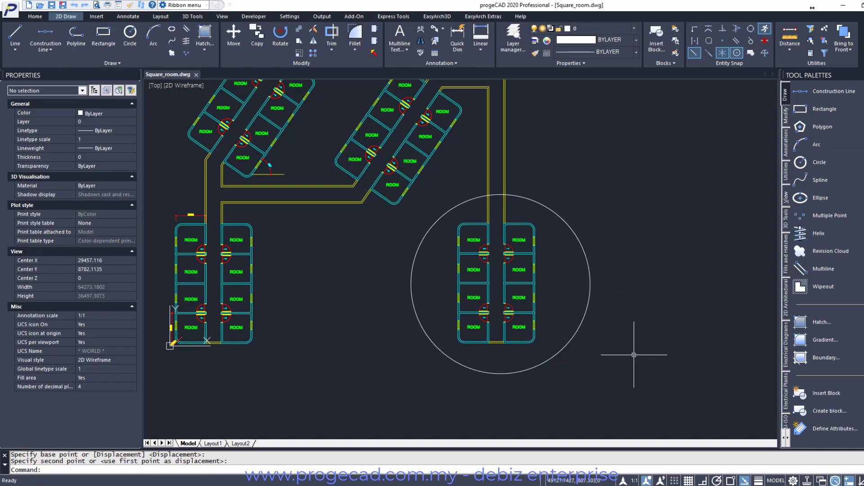
# - Convert the circle around the room block into a revision cloud with the Calligraphy arc style, without reversing its direction
pyautogui.click(825, 255)
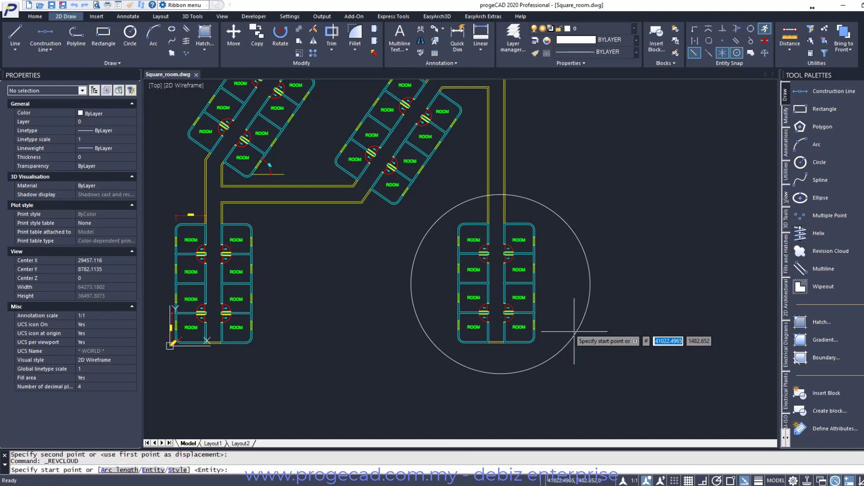
pyautogui.write('s')
pyautogui.press('Return')
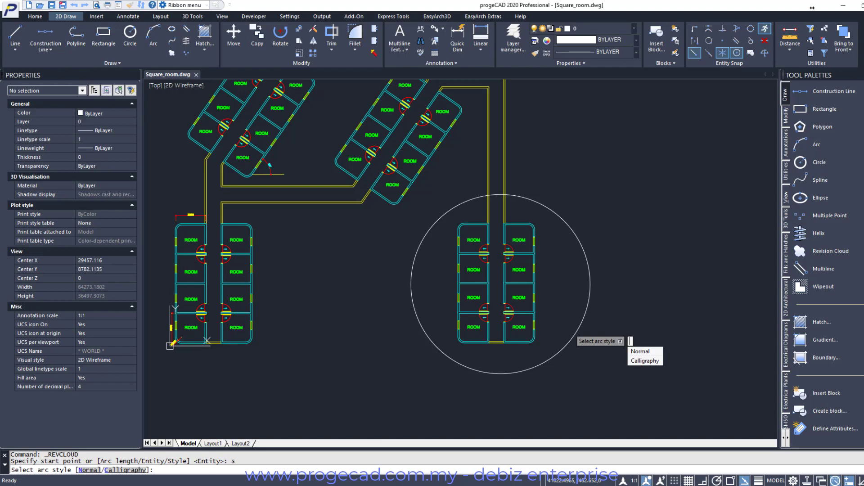
pyautogui.press('Down')
pyautogui.press('Return')
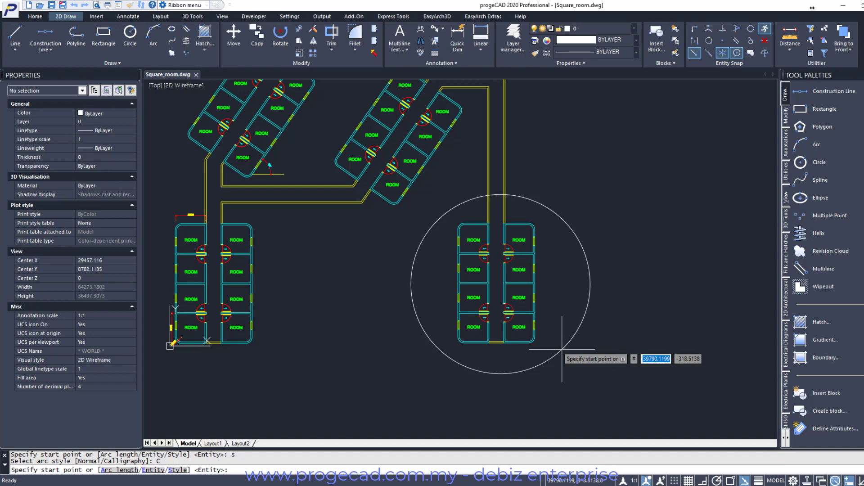
pyautogui.write('e')
pyautogui.press('Return')
pyautogui.click(562, 348)
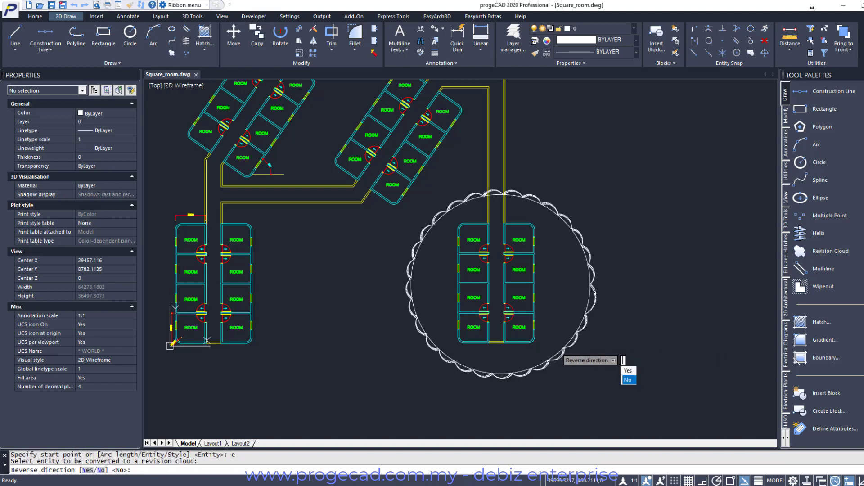
pyautogui.press('Return')
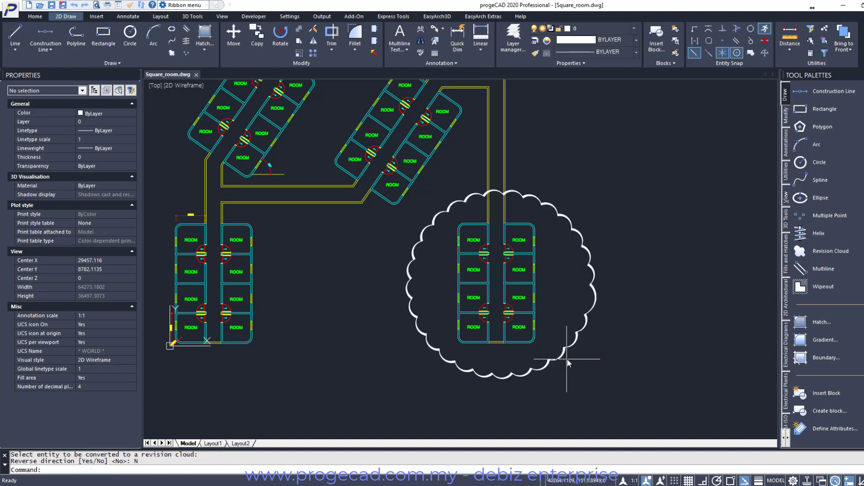
# - Examine the arcs of the calligraphy revision cloud up close, and view it within the whole floor plan
pyautogui.write('z')
pyautogui.press('Return')
pyautogui.click(396, 181)
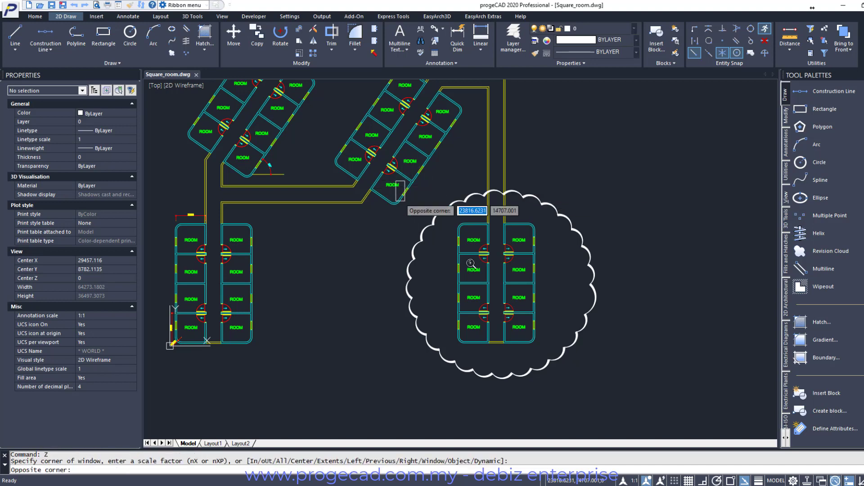
pyautogui.click(599, 381)
pyautogui.press('Return')
pyautogui.click(347, 96)
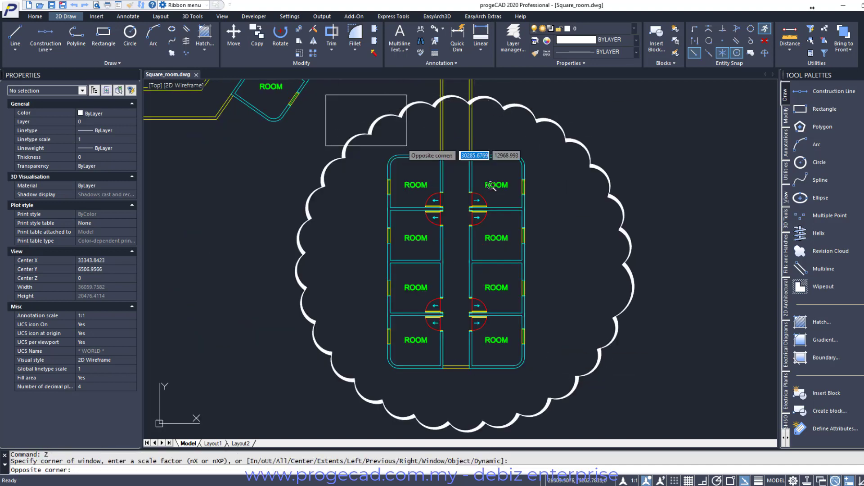
pyautogui.click(572, 251)
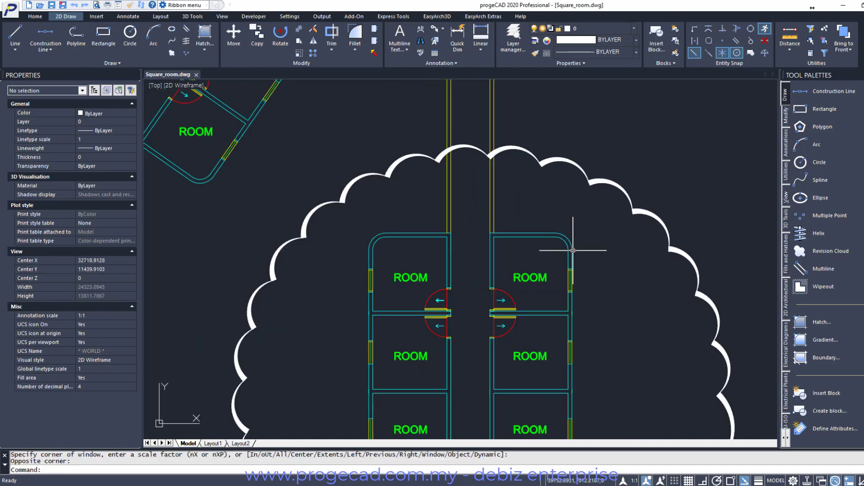
pyautogui.scroll(-5, 572, 250)
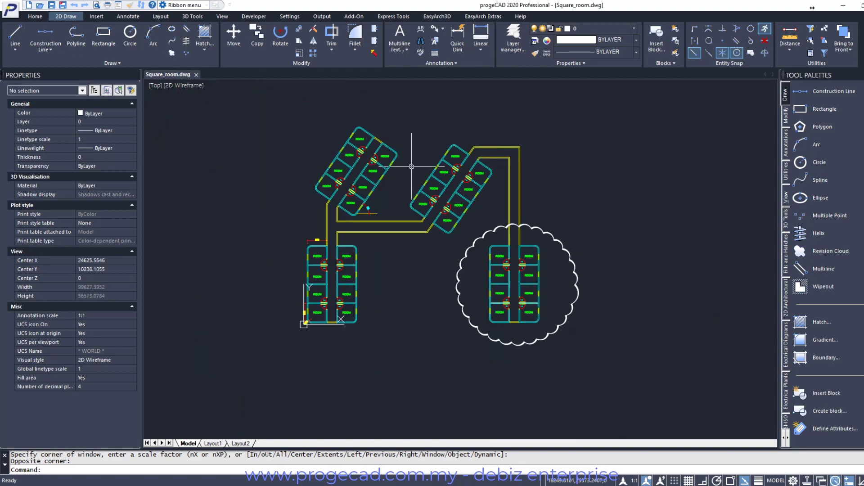
pyautogui.press('Return')
pyautogui.click(276, 111)
pyautogui.click(600, 373)
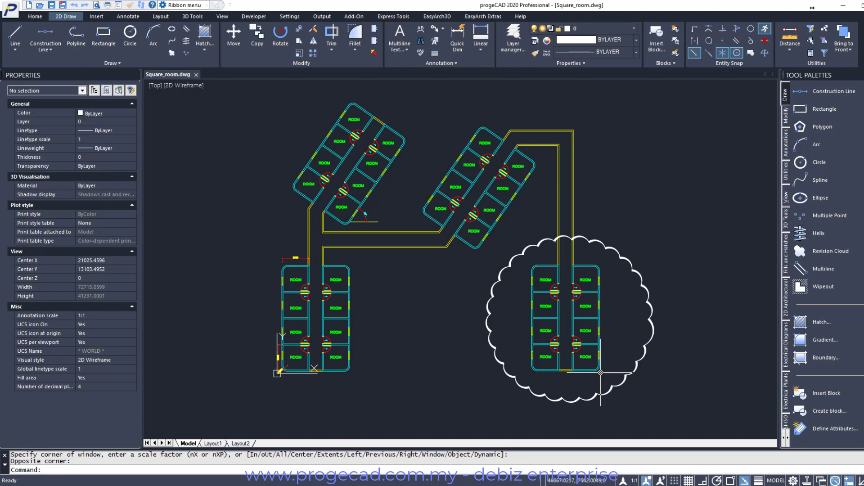
# - Set the revision cloud arc style to Normal and start a freehand cloud beside the lower-left corner of the lower-right room block
pyautogui.click(817, 253)
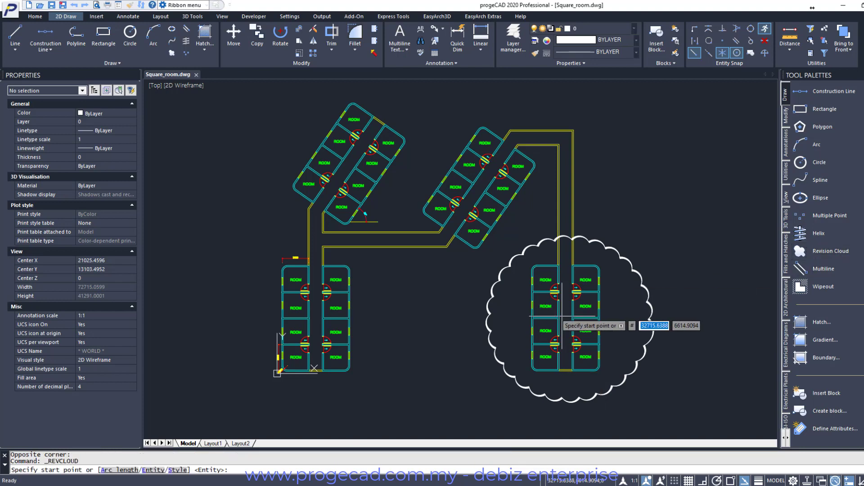
pyautogui.write('s')
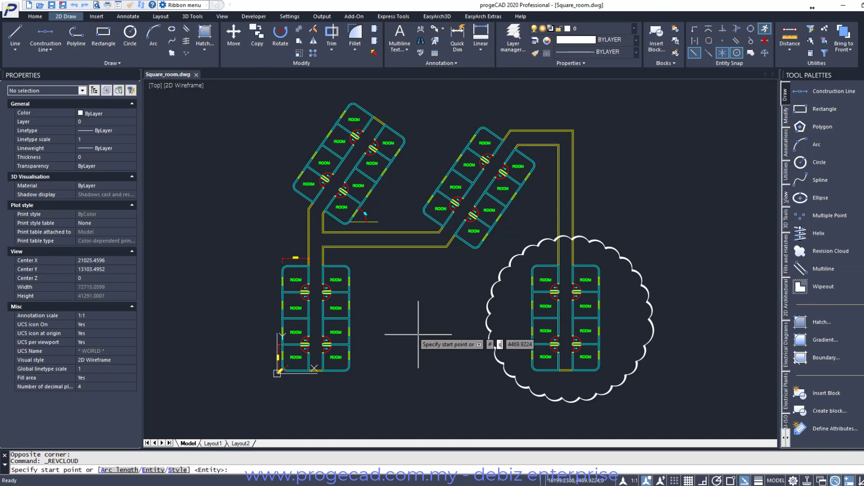
pyautogui.press('Return')
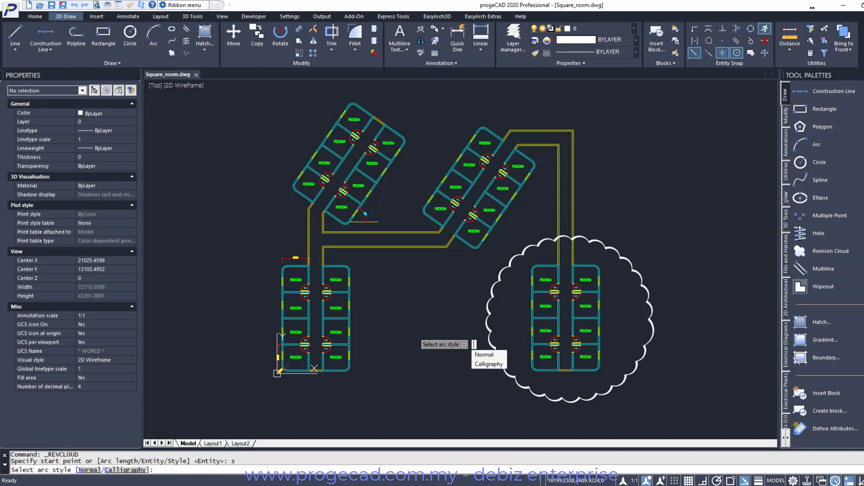
pyautogui.click(484, 355)
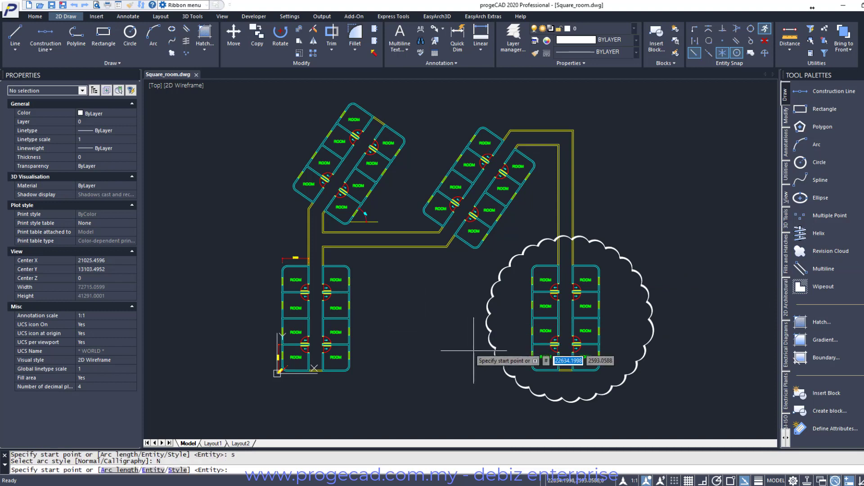
pyautogui.click(518, 360)
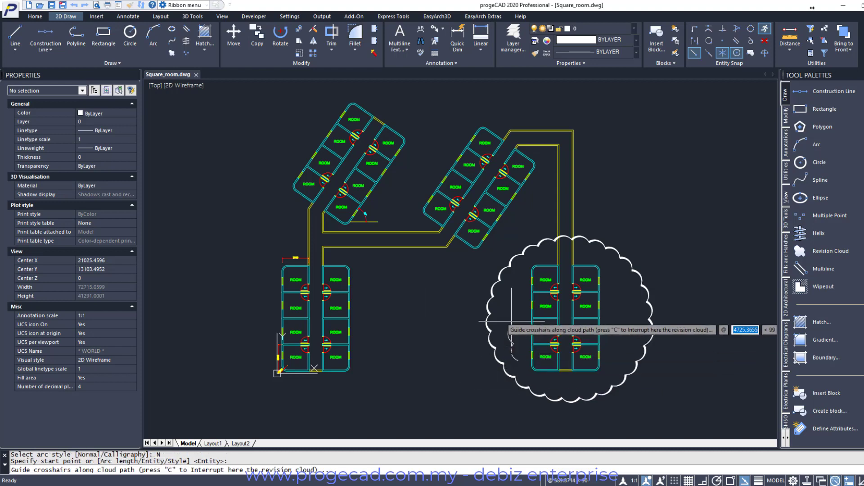